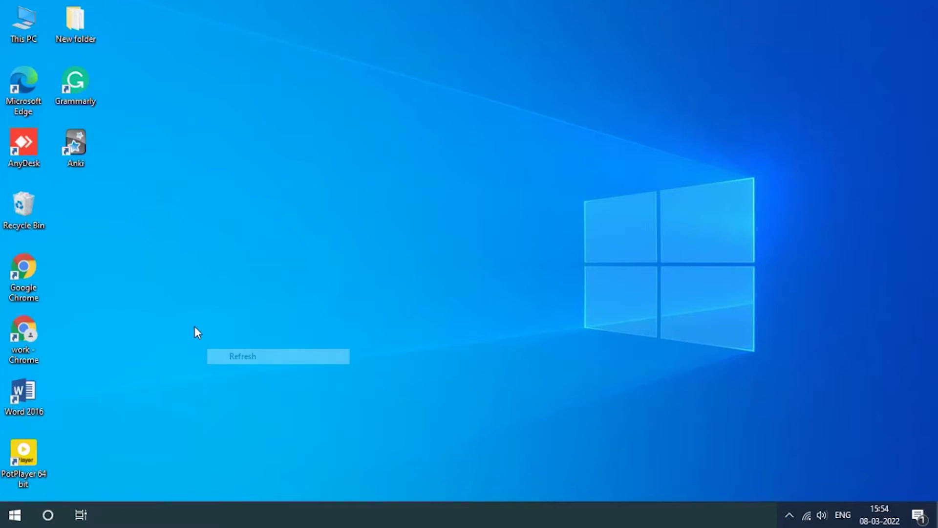
left_click(34, 332)
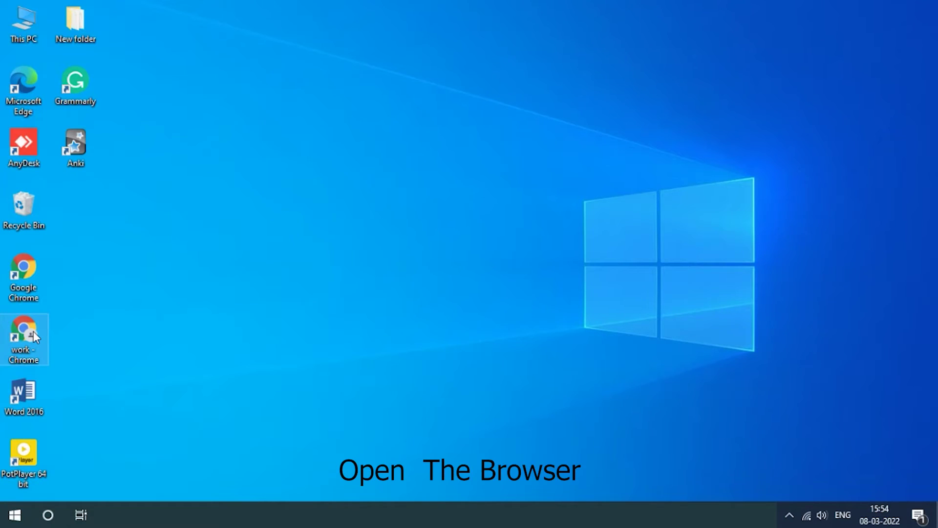
double_click(33, 331)
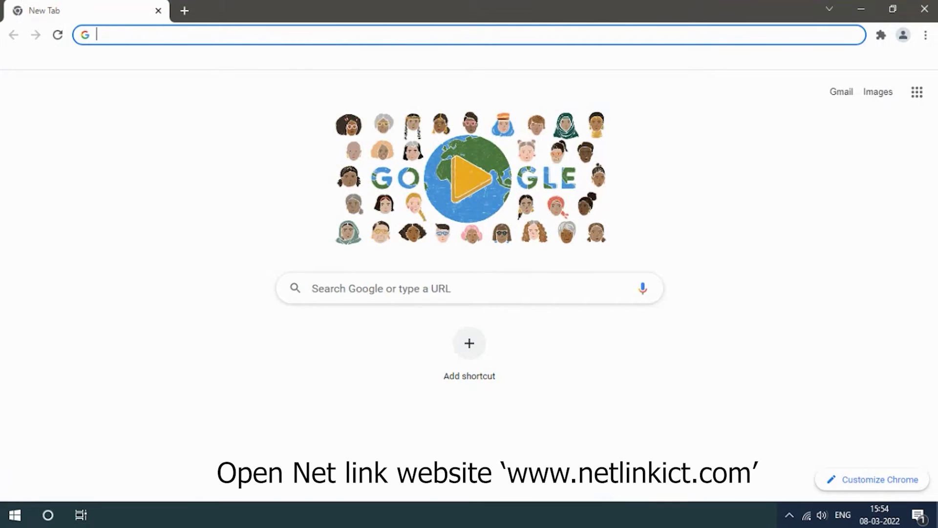
type("www")
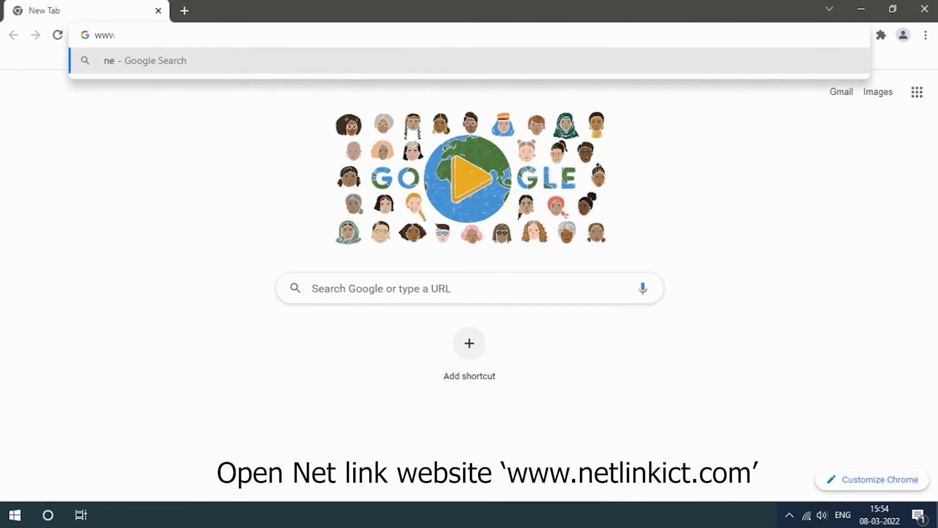
type(".netli")
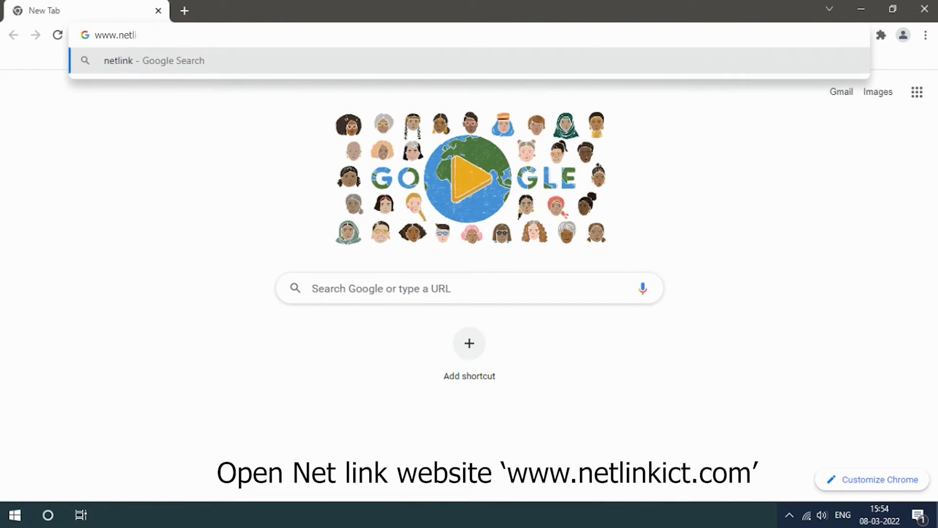
type("nkict.")
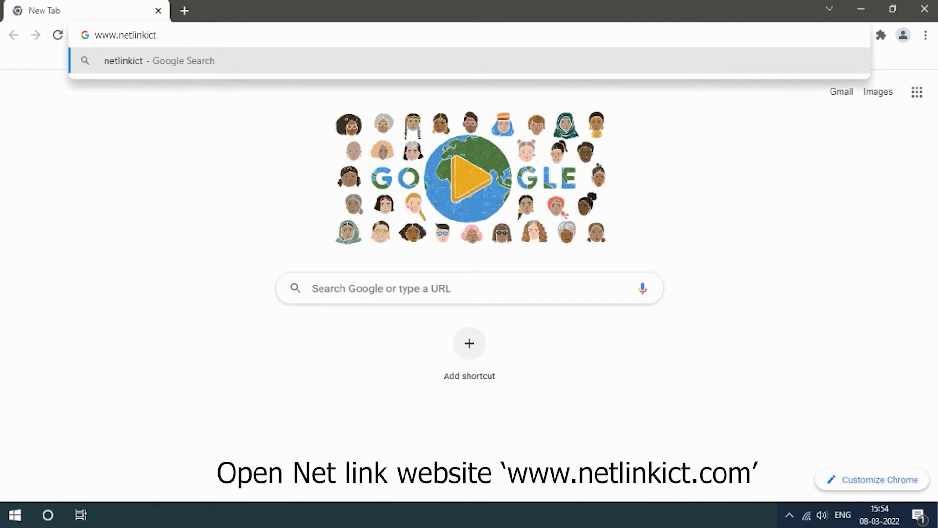
type("com")
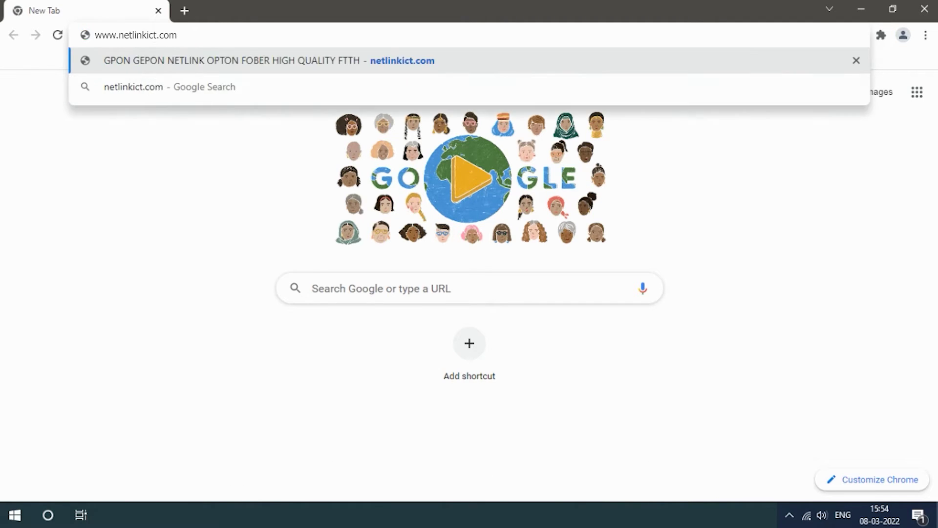
key("Return")
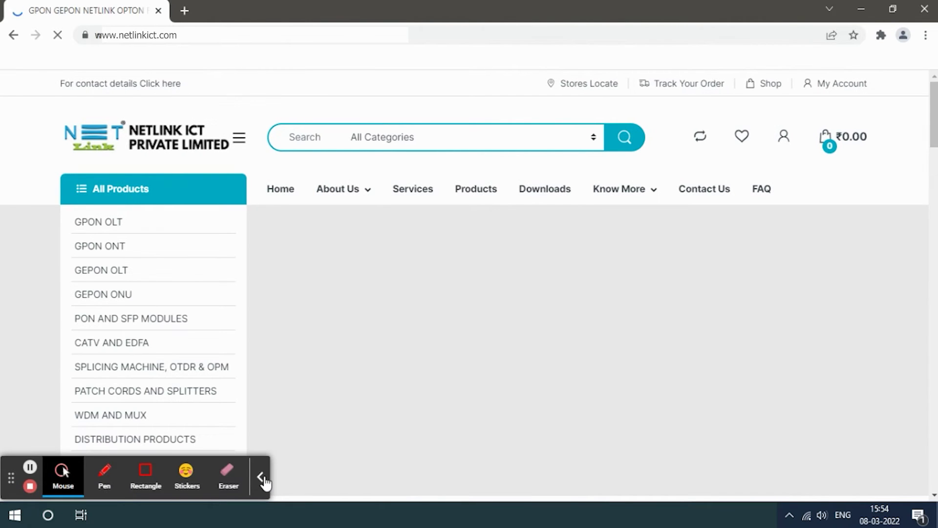
left_click(261, 476)
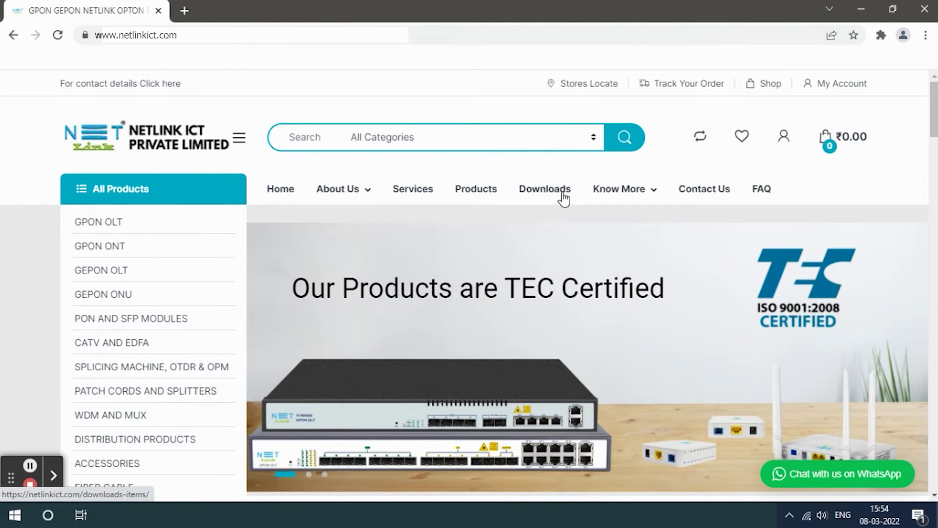
From Downloads > Firmware, get the first HG323RGW hardware 3.7 .tar firmware file.
scroll(560, 198, "down", 1)
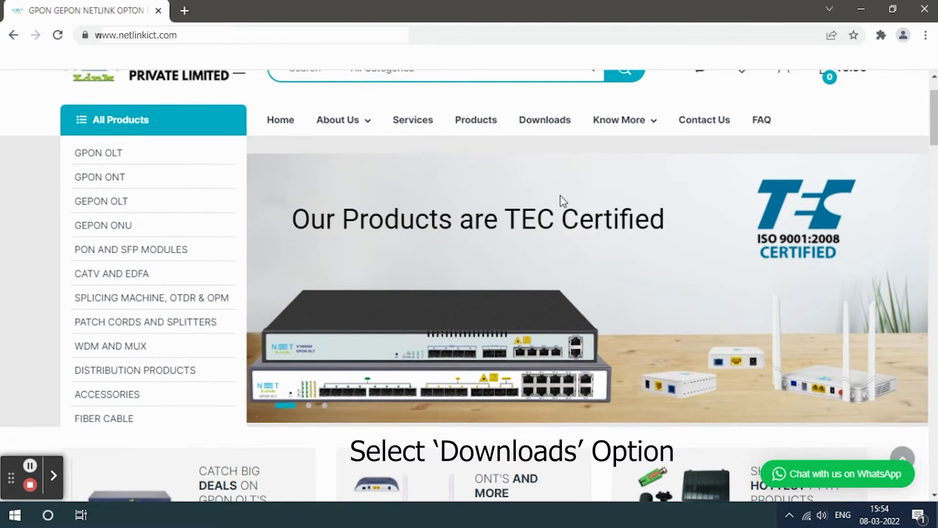
left_click(548, 120)
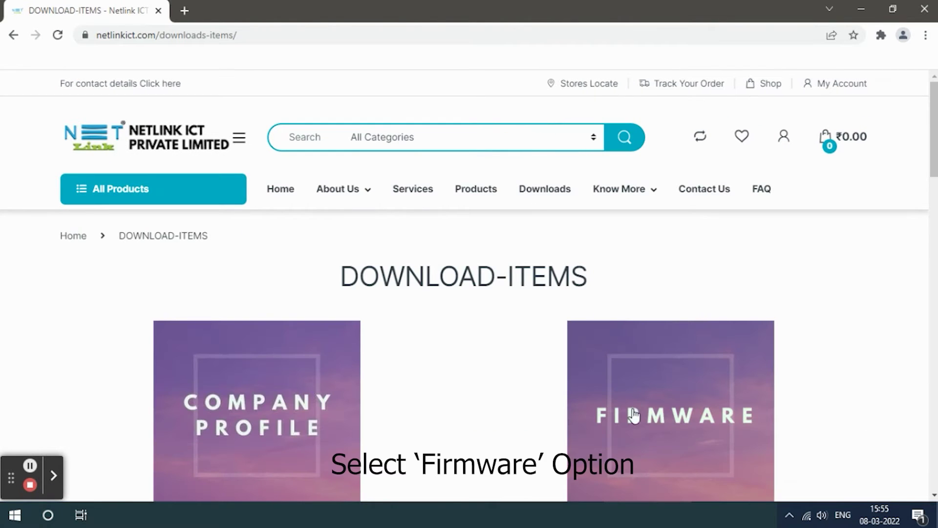
left_click(637, 426)
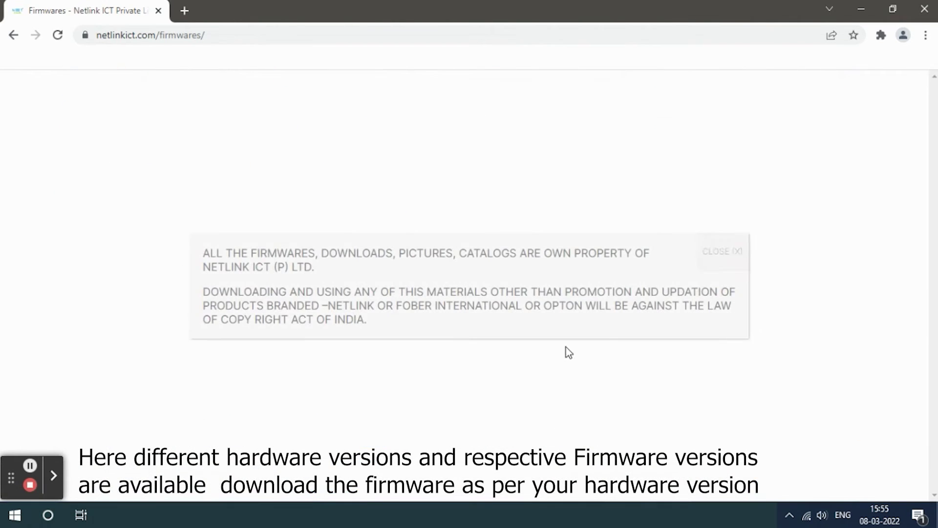
left_click(715, 257)
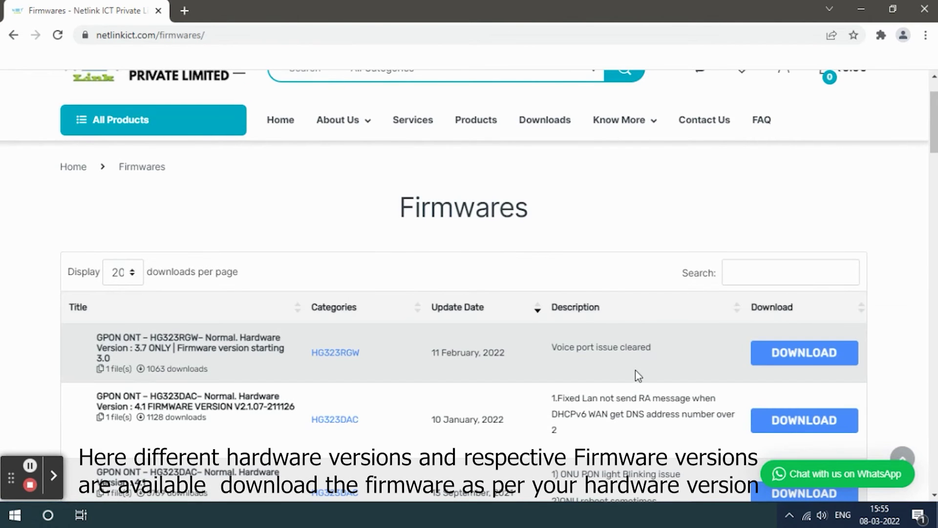
scroll(591, 366, "down", 1)
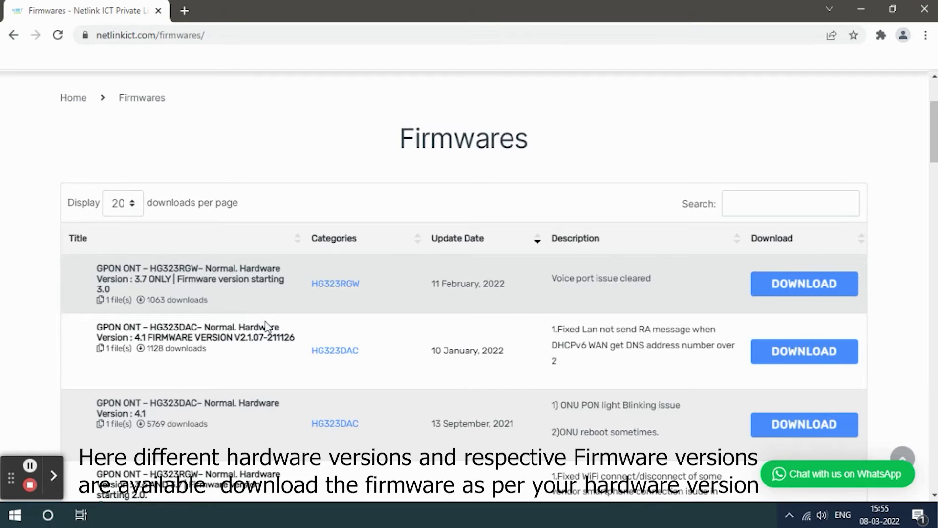
scroll(538, 390, "down", 1)
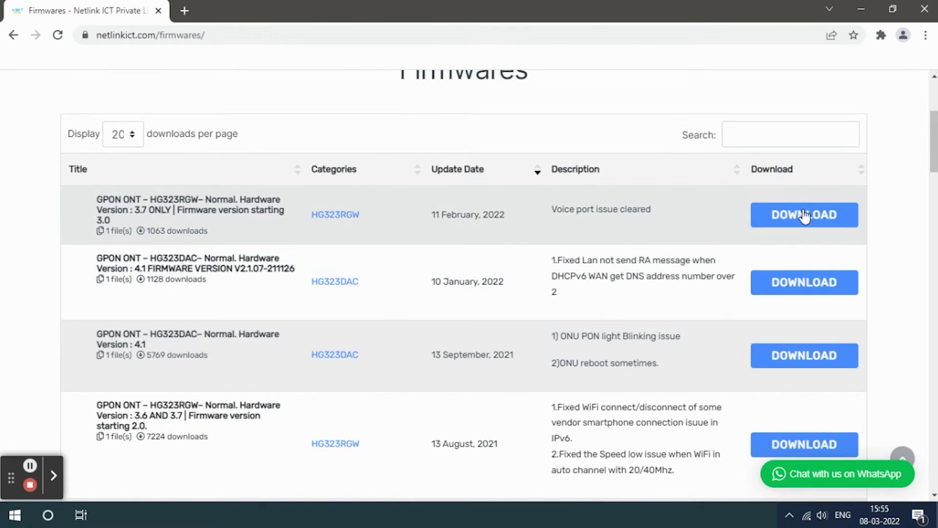
left_click(811, 218)
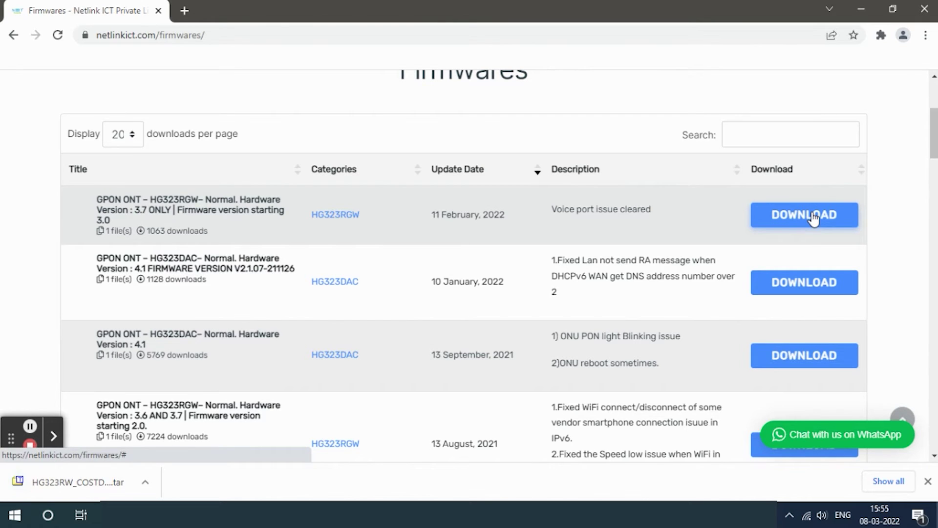
left_click(105, 210)
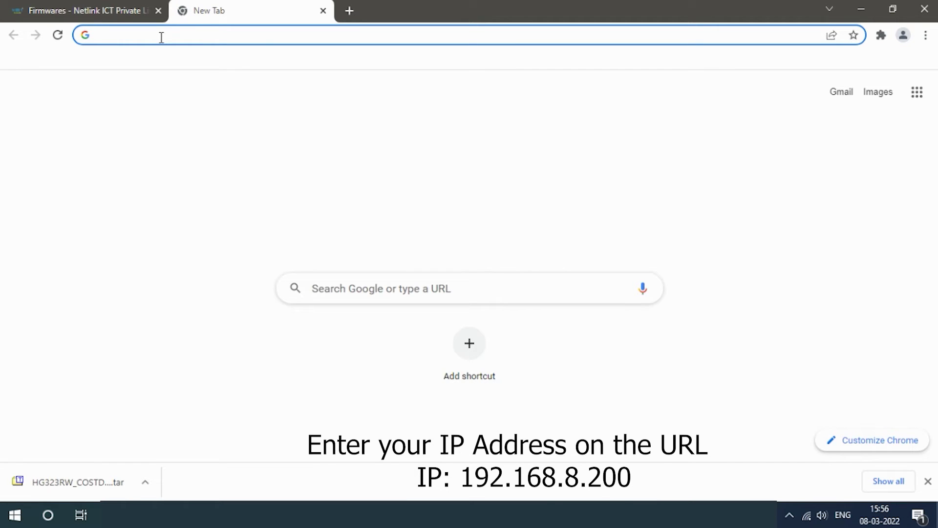
Load the OLT login page at 192.168.8.200 and enter the admin username and password.
type("1")
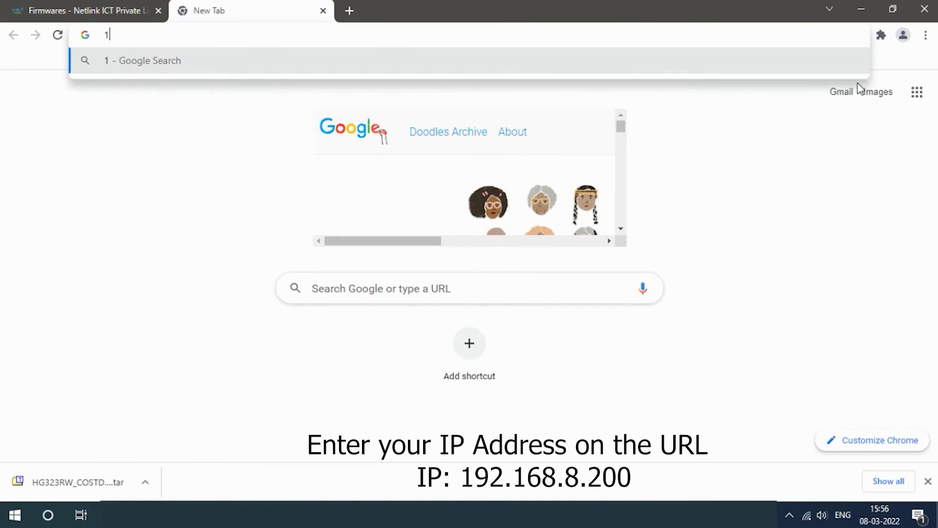
type("92.1")
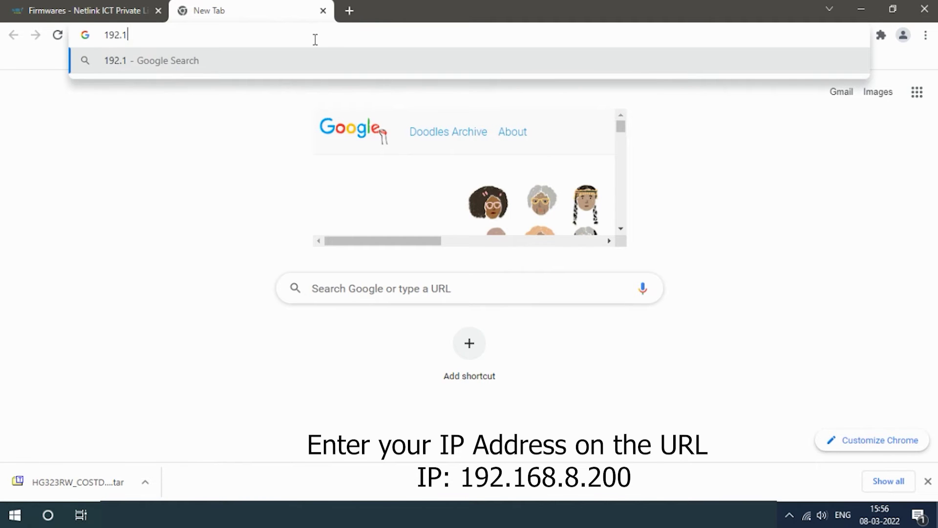
type("68.8.200")
key("Return")
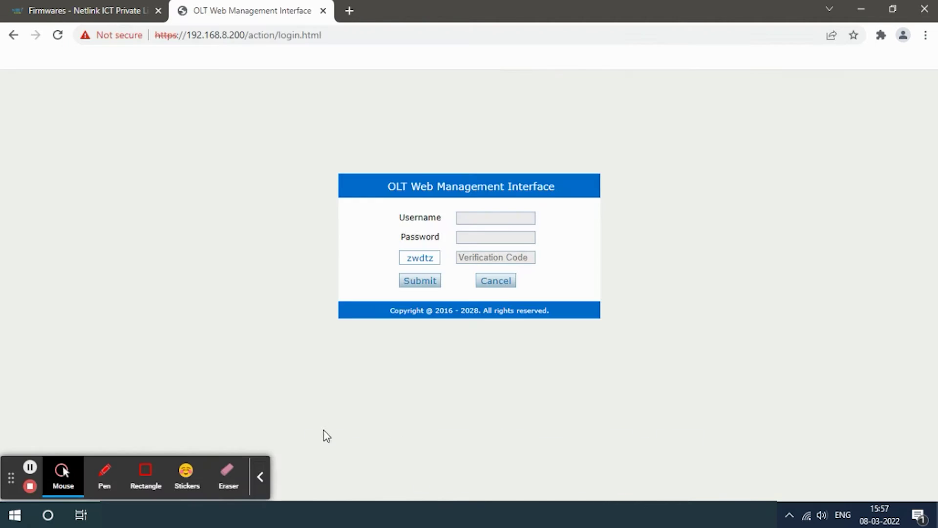
left_click(487, 218)
type("admin")
left_click(482, 238)
type("adm")
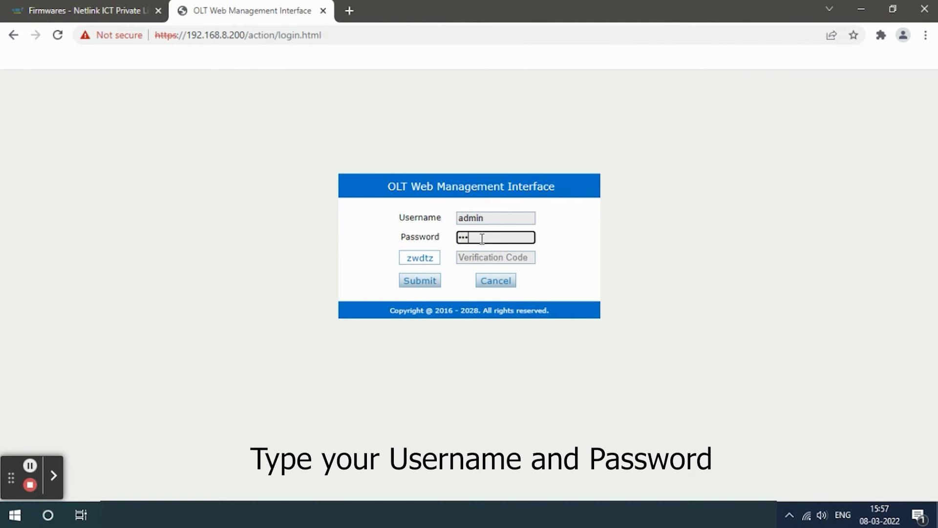
type("in••••")
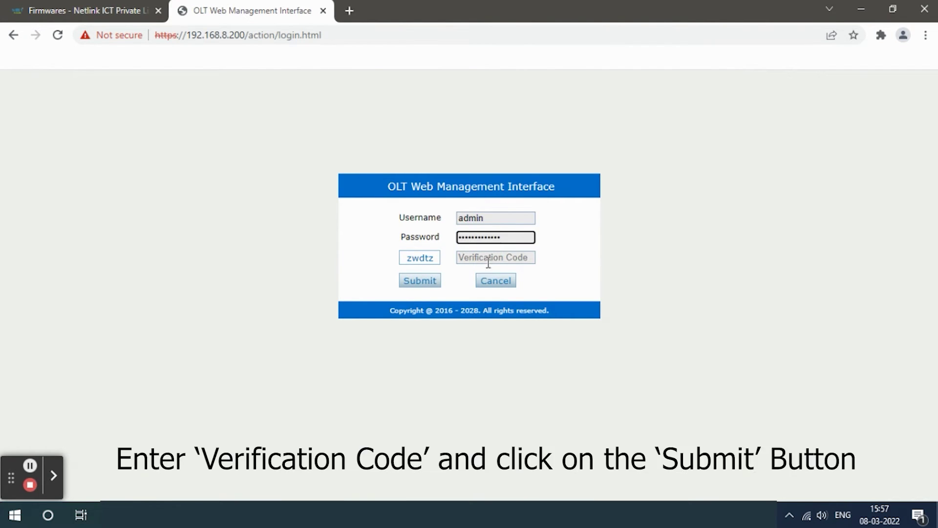
left_click(488, 260)
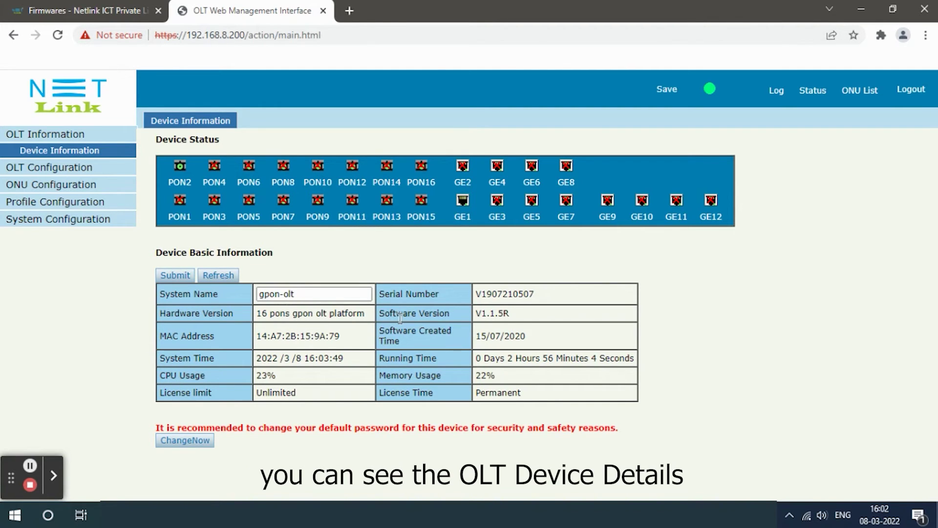
Go to ONU Configuration > ONU Upgrade to reach the Upload Image page.
left_click(44, 186)
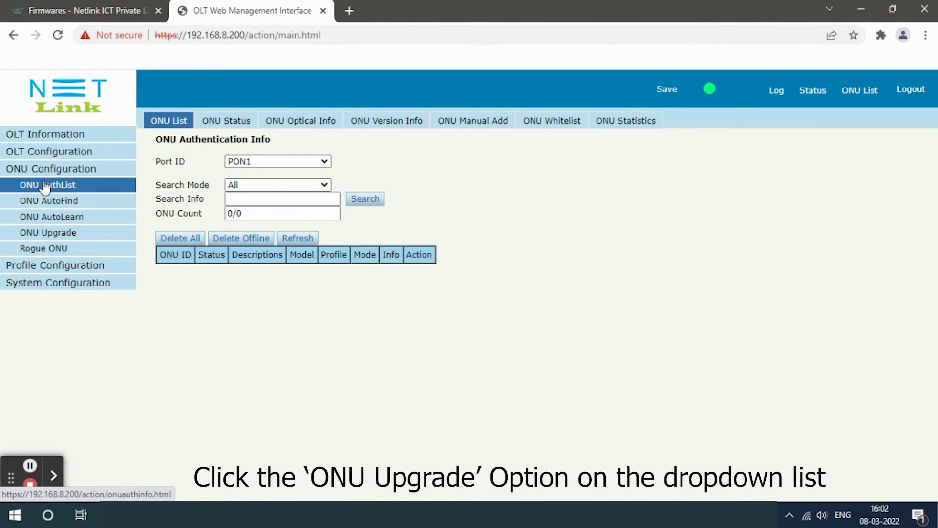
left_click(50, 235)
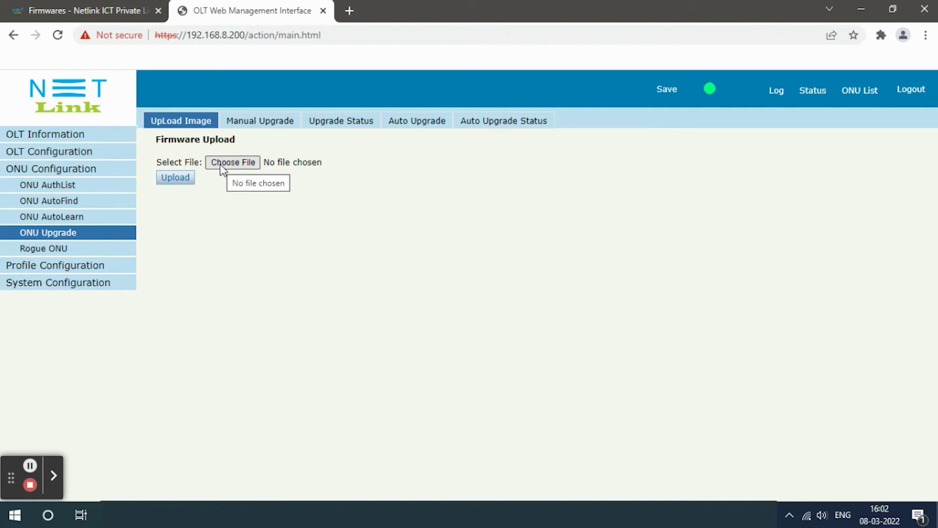
Choose the firmware .tar from the Downloads folder and upload it to the OLT.
left_click(220, 165)
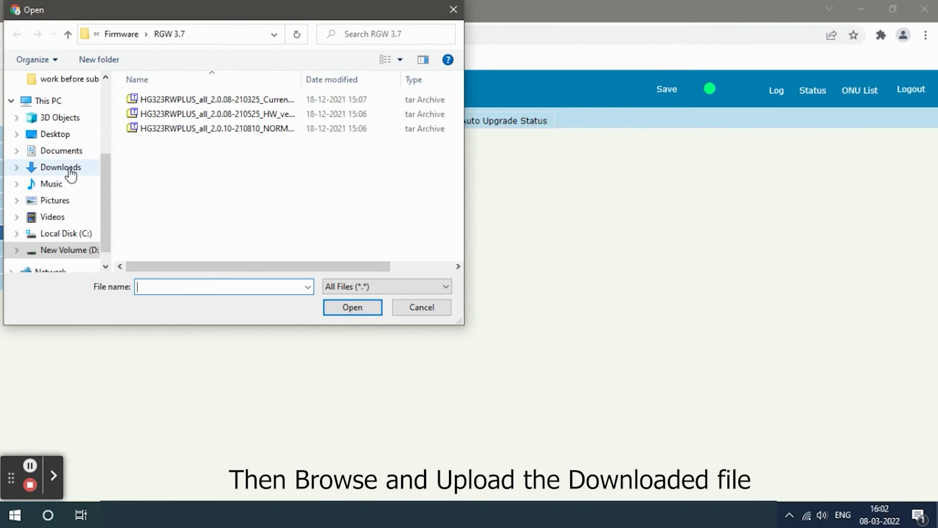
left_click(71, 174)
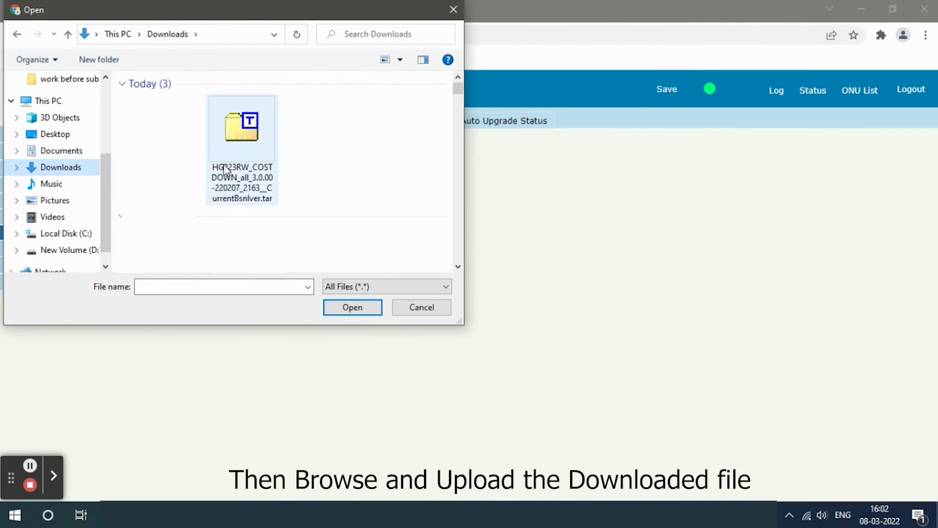
left_click(229, 163)
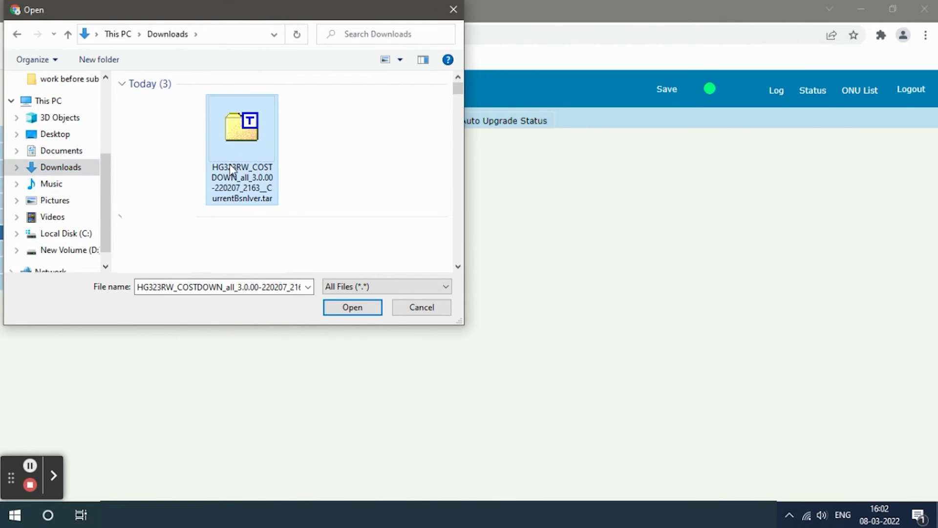
left_click(343, 312)
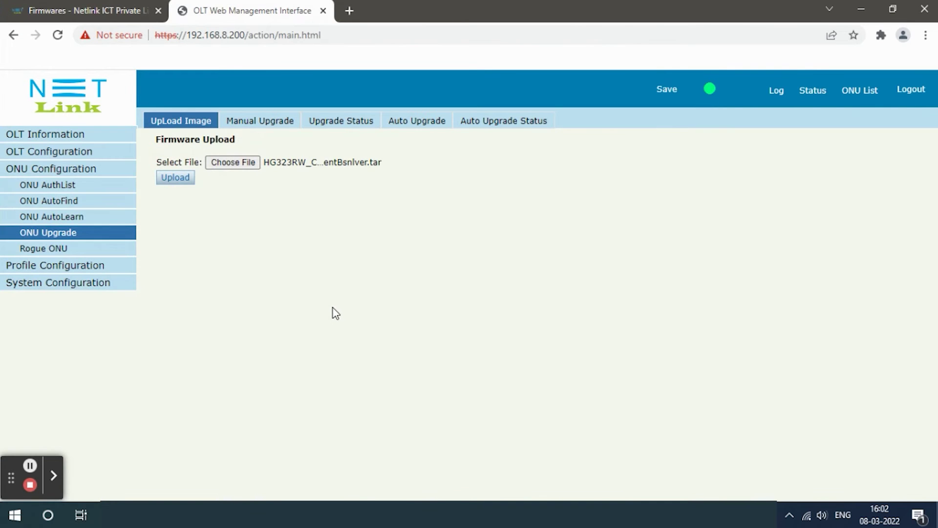
left_click(176, 178)
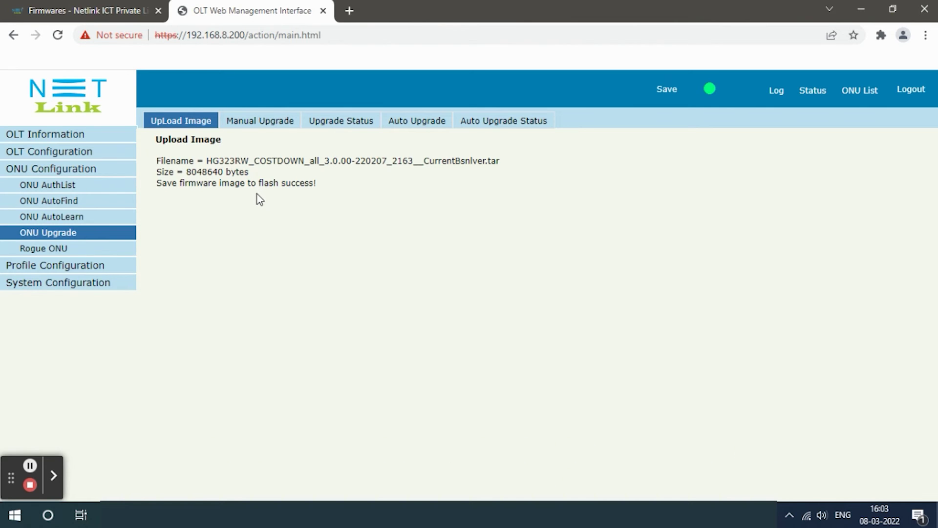
left_click(264, 125)
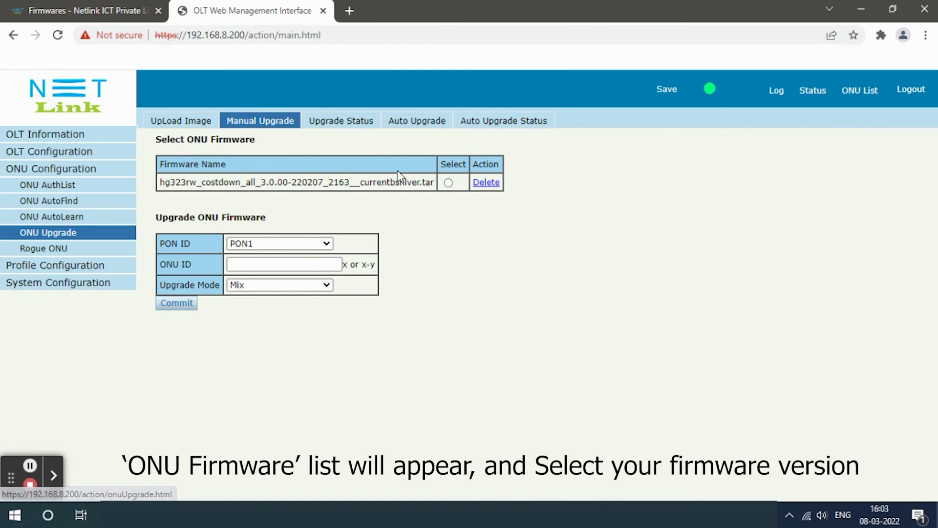
Select the uploaded firmware, set PON2, ONU ID 2, Activate mode, and commit.
left_click(448, 183)
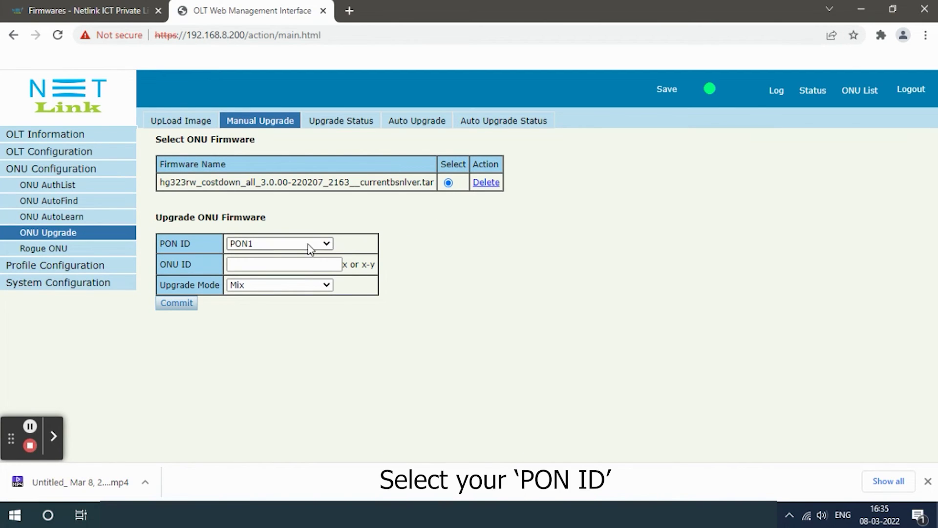
left_click(309, 244)
left_click(251, 265)
left_click(254, 263)
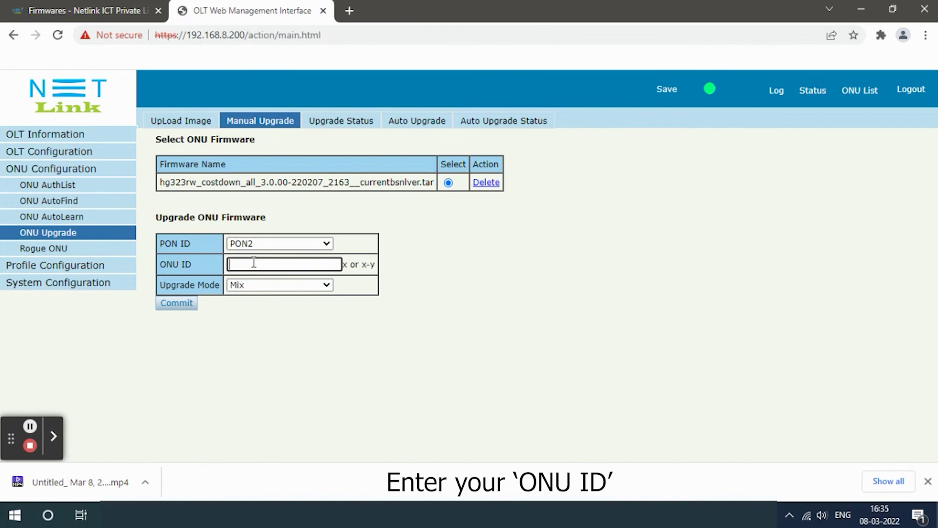
type("2")
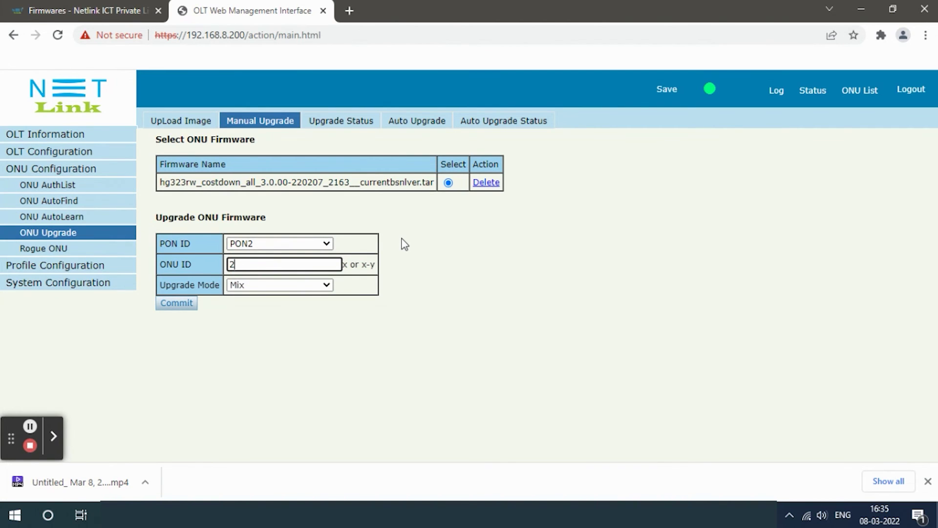
left_click(260, 288)
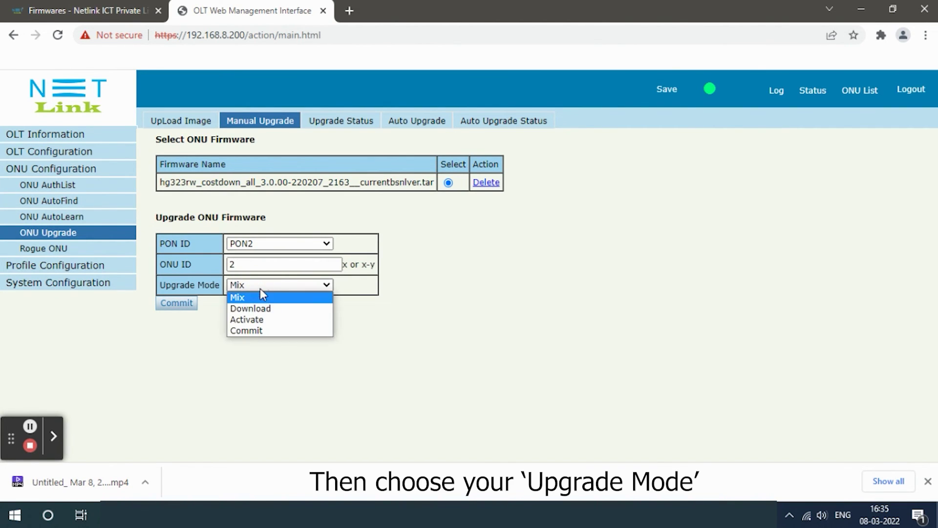
left_click(250, 322)
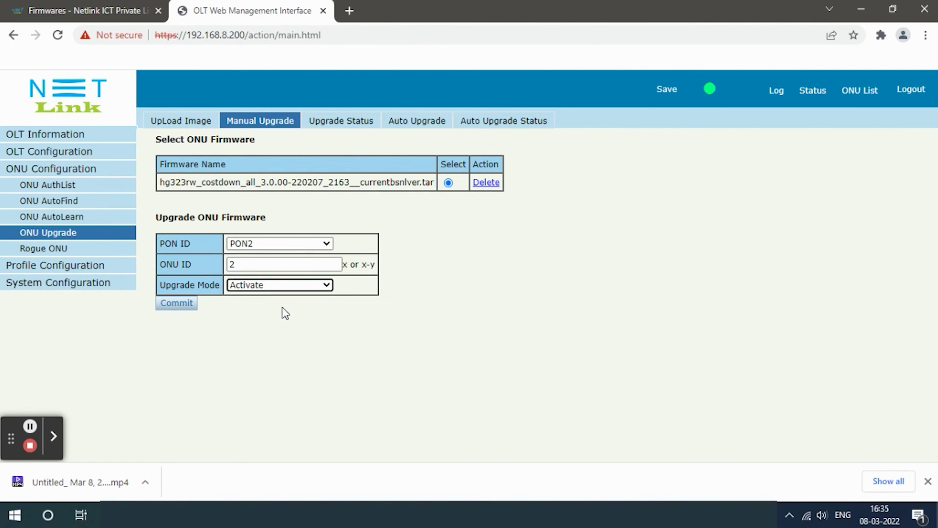
left_click(184, 307)
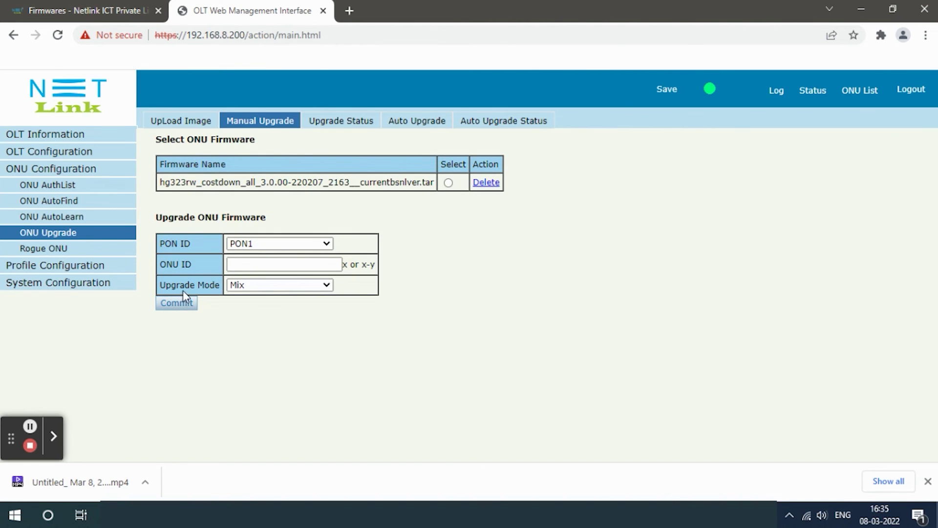
Confirm on Upgrade Status that PON 2 ONU 2 reads Success at 100%.
left_click(345, 122)
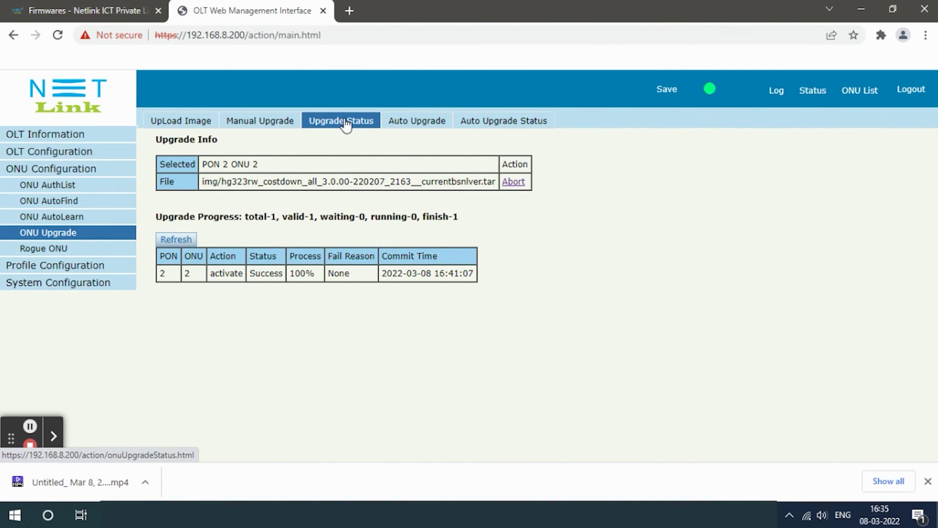
left_click_drag(214, 273, 346, 288)
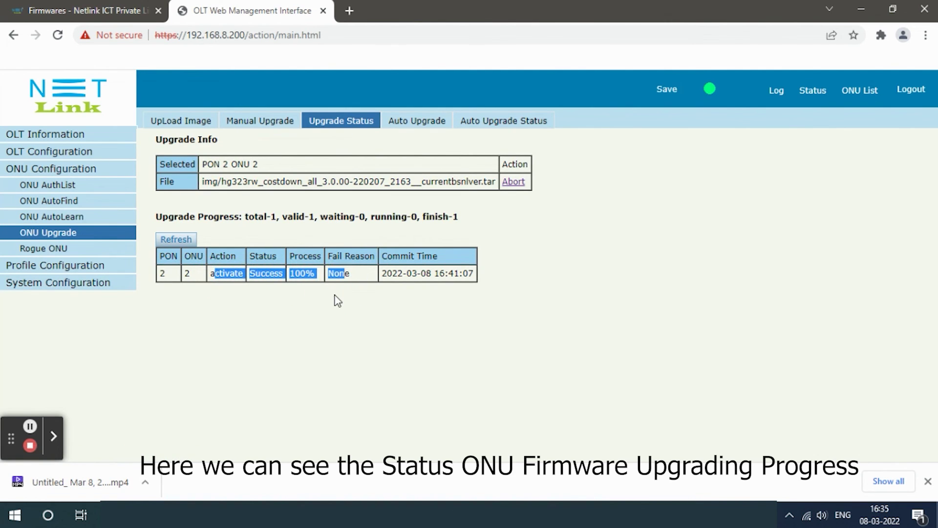